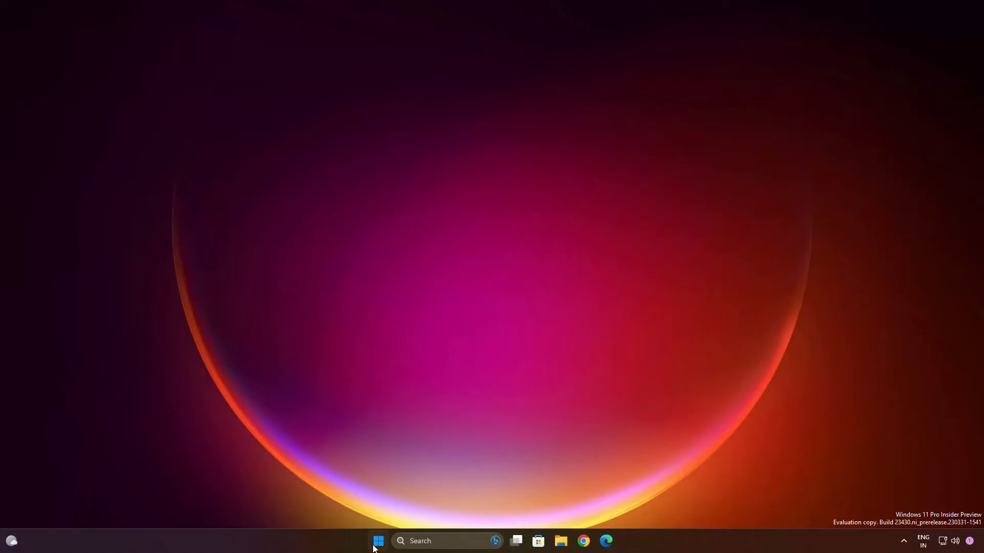
Reach the Windows Update page of Settings from the Start menu.
{"action": "left_click", "coordinate": [377, 542]}
{"action": "left_click", "coordinate": [513, 238]}
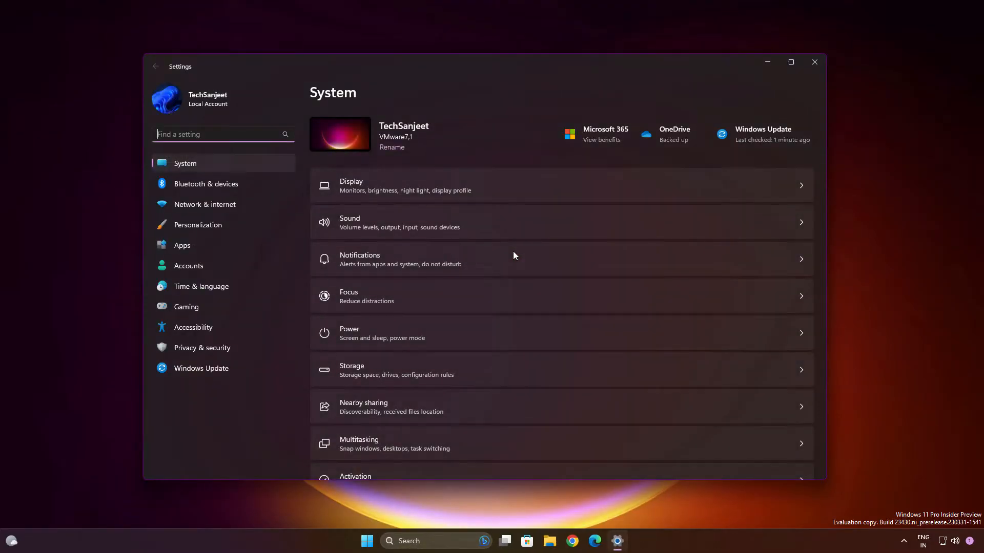
{"action": "left_click", "coordinate": [202, 368]}
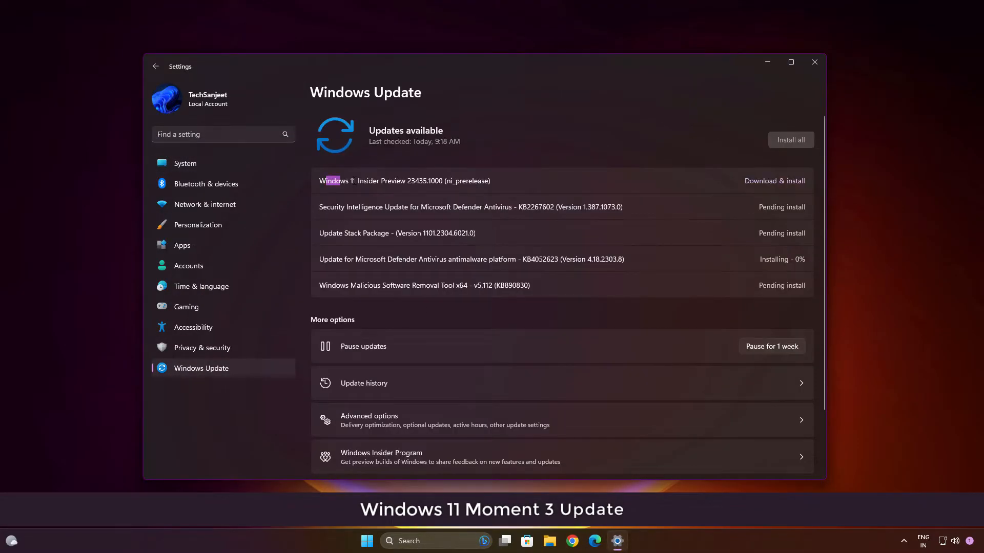
Start Download & install of the Windows 11 Insider Preview 23435.1000 build.
{"action": "left_click_drag", "start_coordinate": [353, 181], "coordinate": [497, 186]}
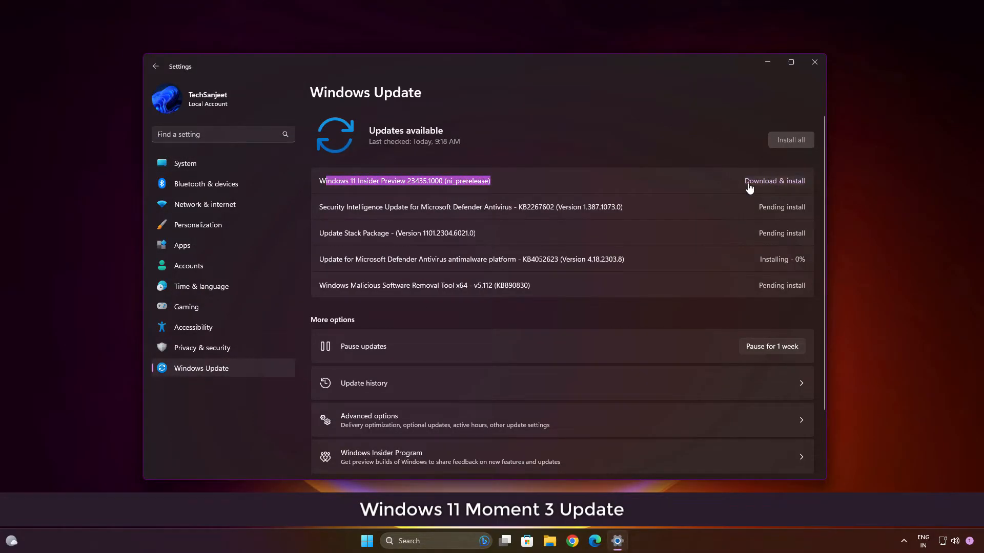
{"action": "left_click", "coordinate": [774, 181]}
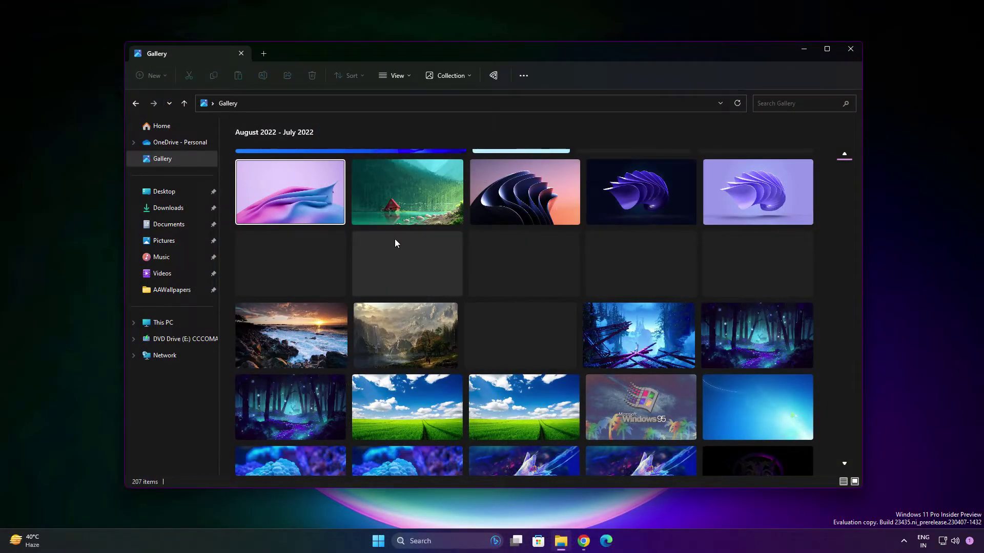
{"action": "scroll", "coordinate": [394, 239], "scroll_direction": "up", "scroll_amount": 3}
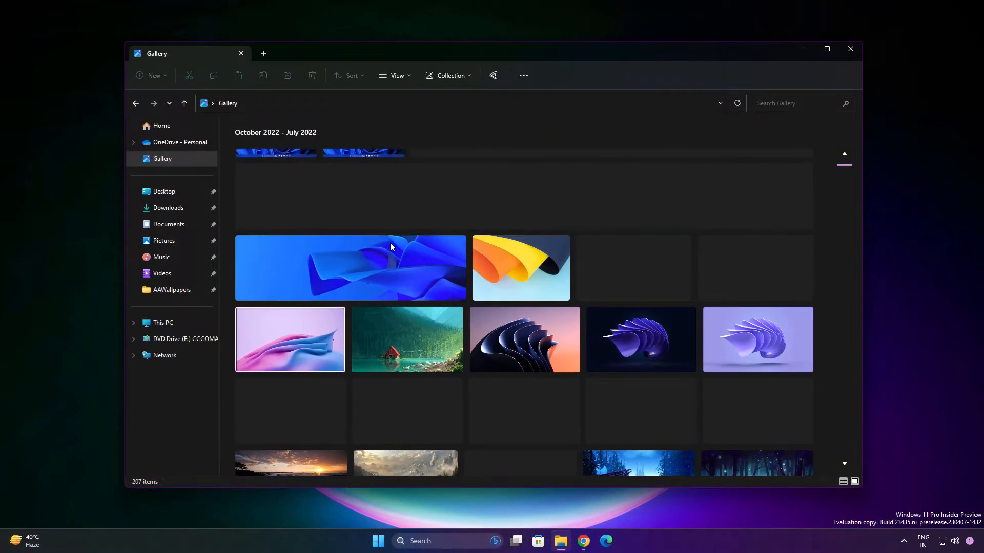
{"action": "scroll", "coordinate": [390, 242], "scroll_direction": "up", "scroll_amount": 2}
{"action": "scroll", "coordinate": [382, 246], "scroll_direction": "down", "scroll_amount": 3}
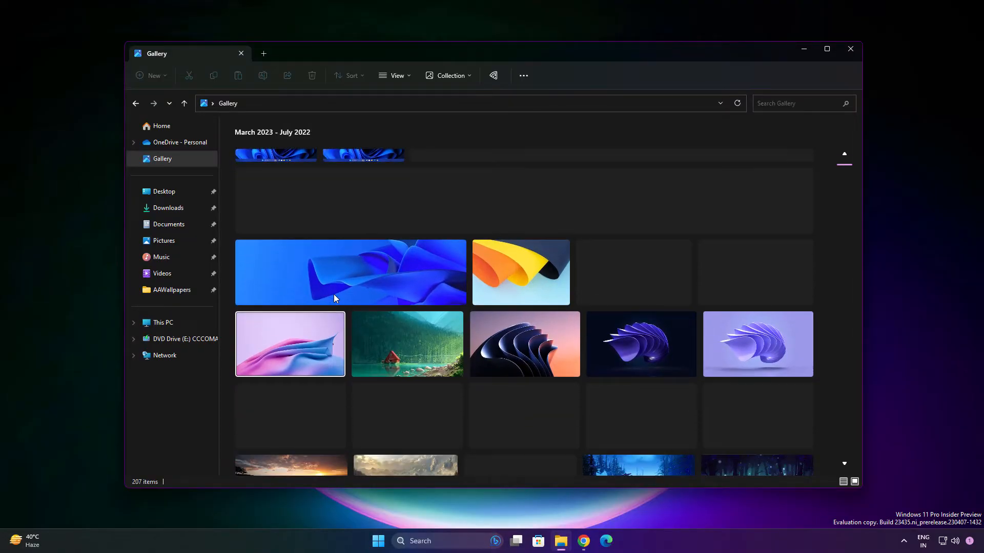
Scroll the Gallery from the newest photos down to the August 2021 – May 2021 section.
{"action": "left_click", "coordinate": [173, 167]}
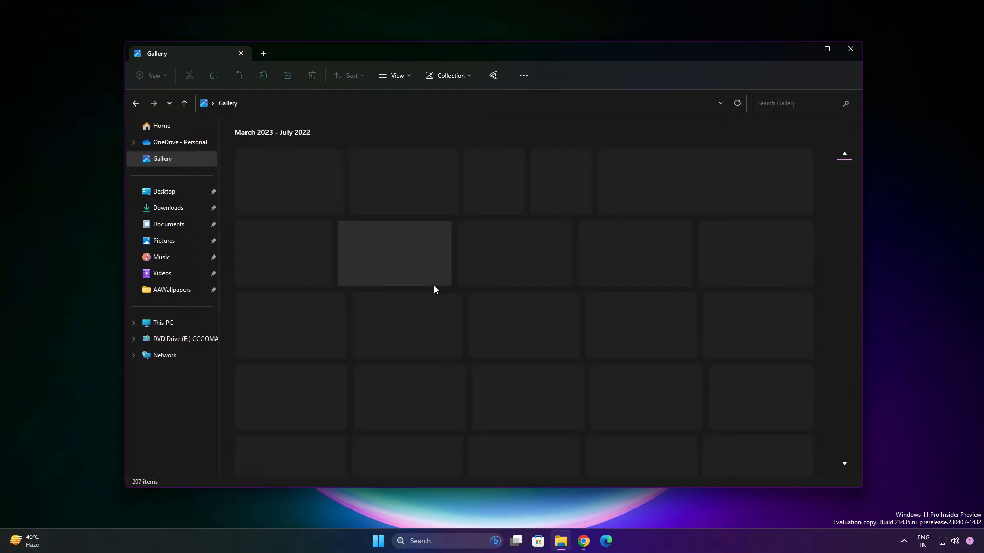
{"action": "scroll", "coordinate": [492, 269], "scroll_direction": "down", "scroll_amount": 3}
{"action": "scroll", "coordinate": [507, 275], "scroll_direction": "down", "scroll_amount": 3}
{"action": "scroll", "coordinate": [527, 322], "scroll_direction": "down", "scroll_amount": 2}
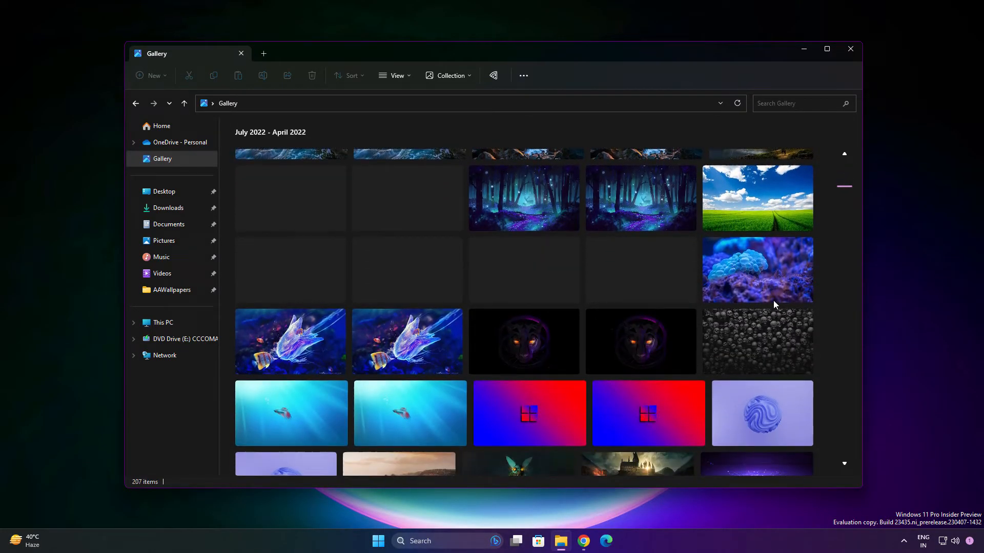
{"action": "mouse_move", "coordinate": [844, 157]}
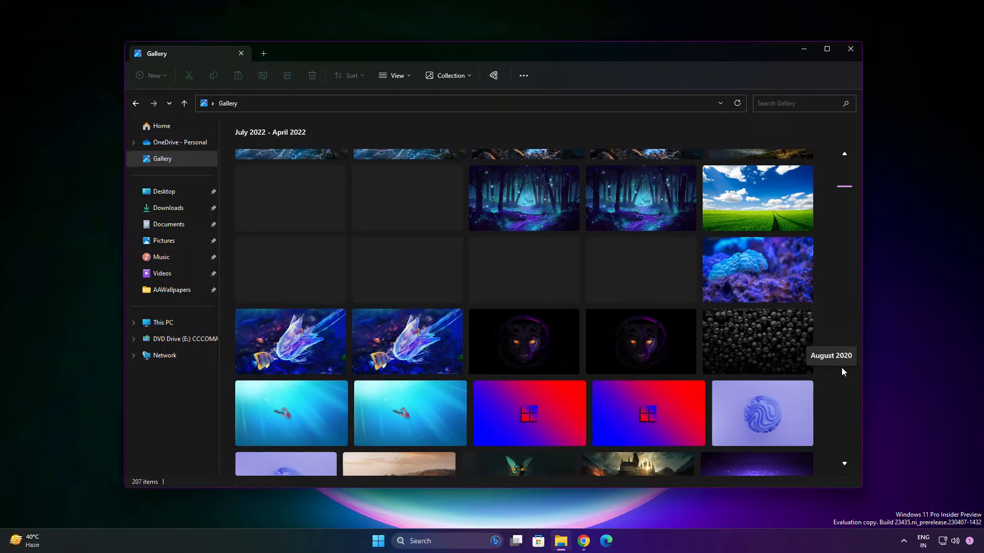
{"action": "left_click", "coordinate": [844, 463]}
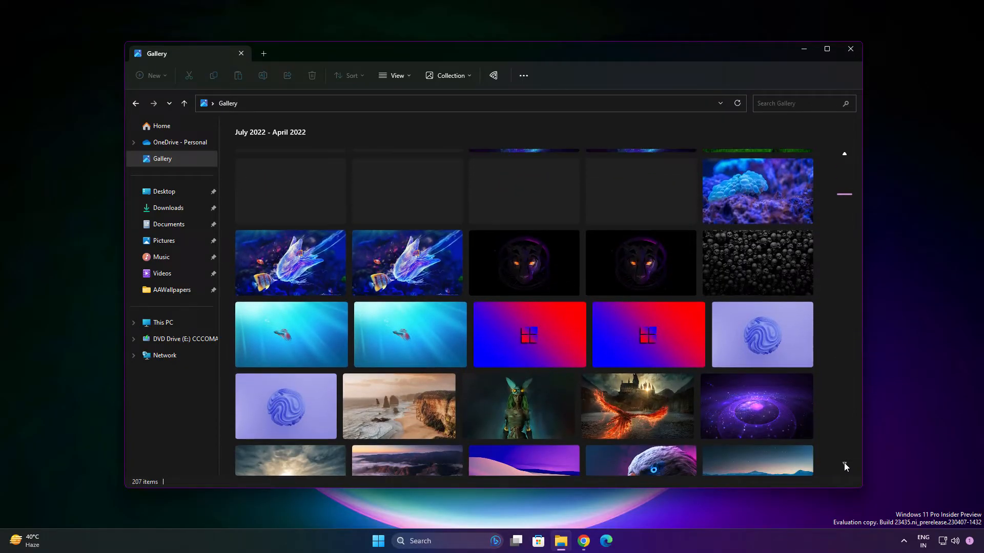
{"action": "left_click", "coordinate": [844, 462]}
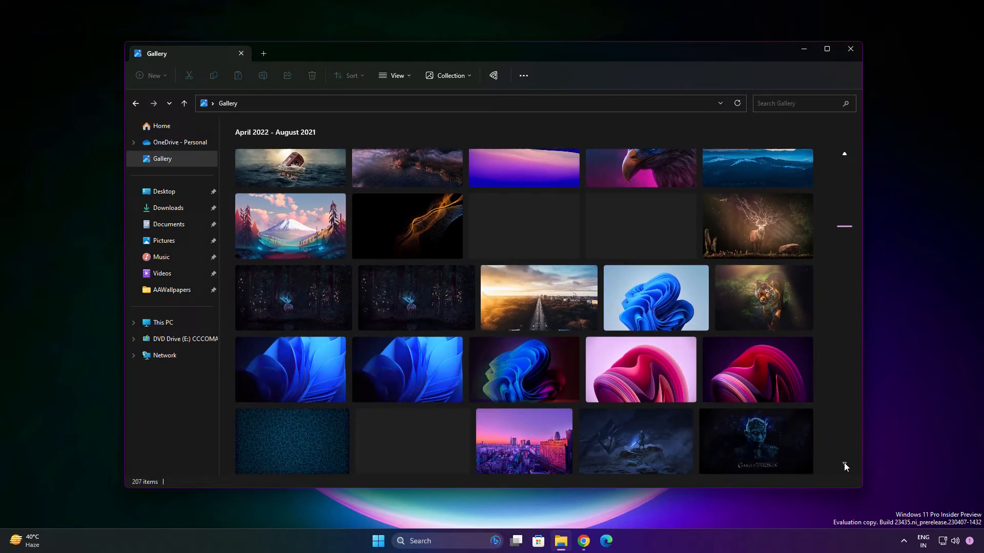
{"action": "left_click", "coordinate": [844, 463]}
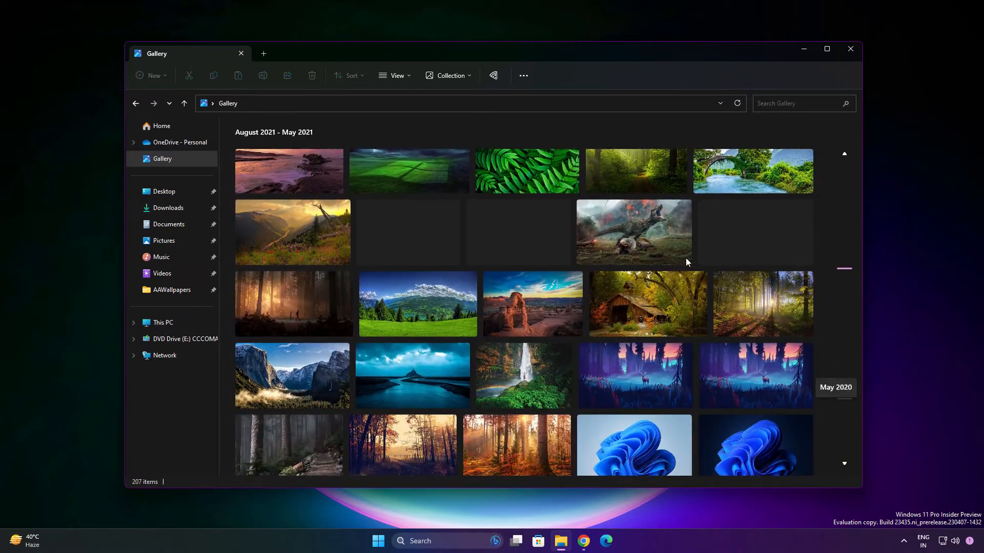
{"action": "left_click", "coordinate": [449, 75]}
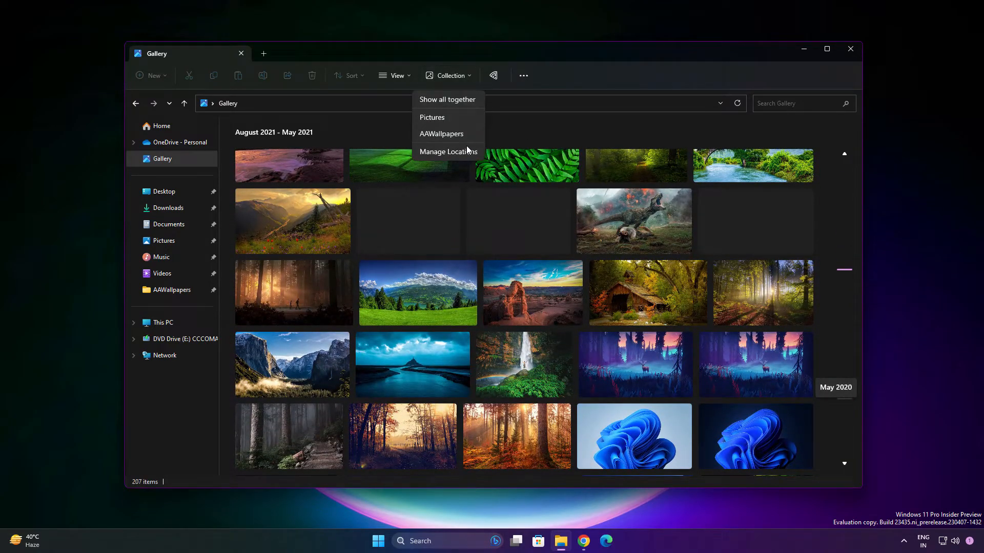
{"action": "left_click", "coordinate": [453, 150]}
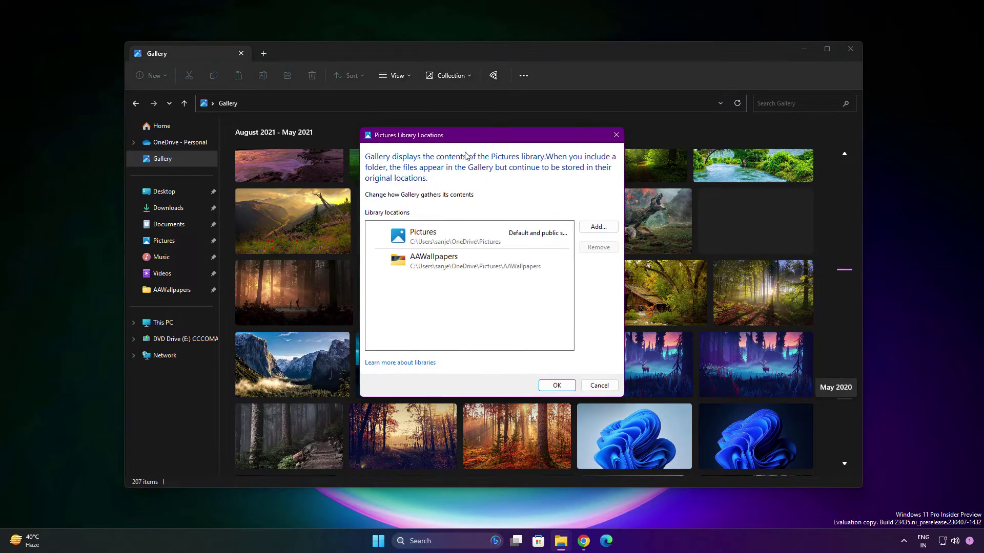
{"action": "left_click", "coordinate": [598, 227]}
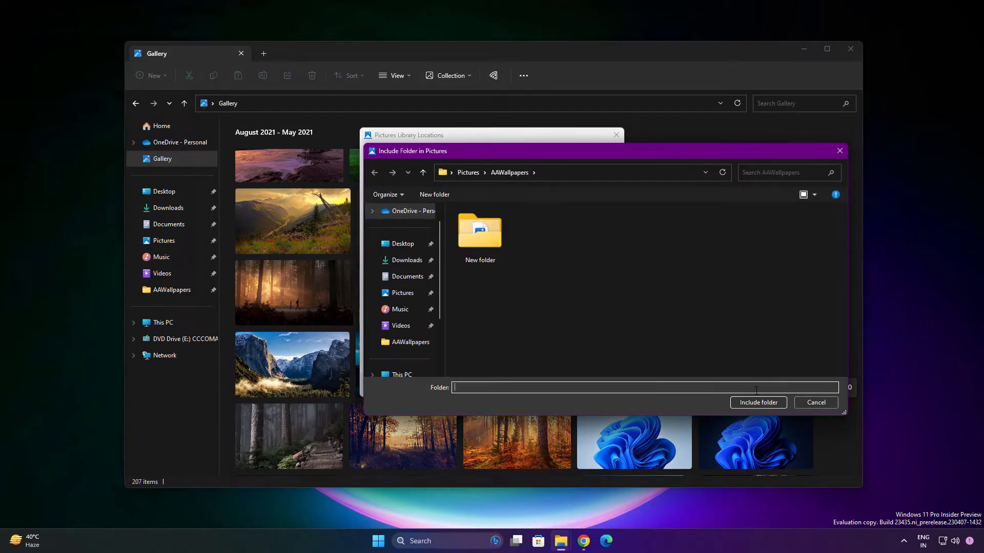
{"action": "left_click", "coordinate": [820, 402]}
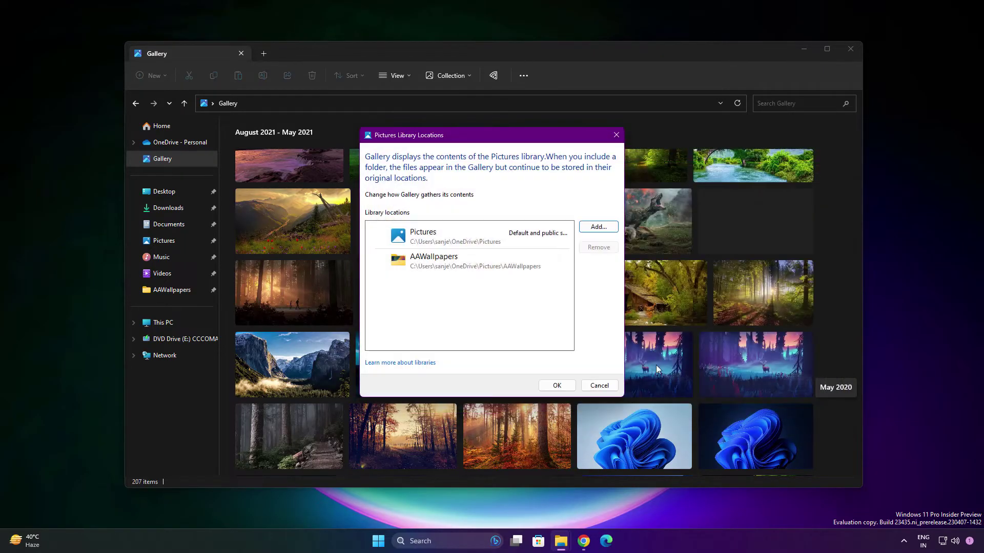
{"action": "left_click", "coordinate": [600, 388]}
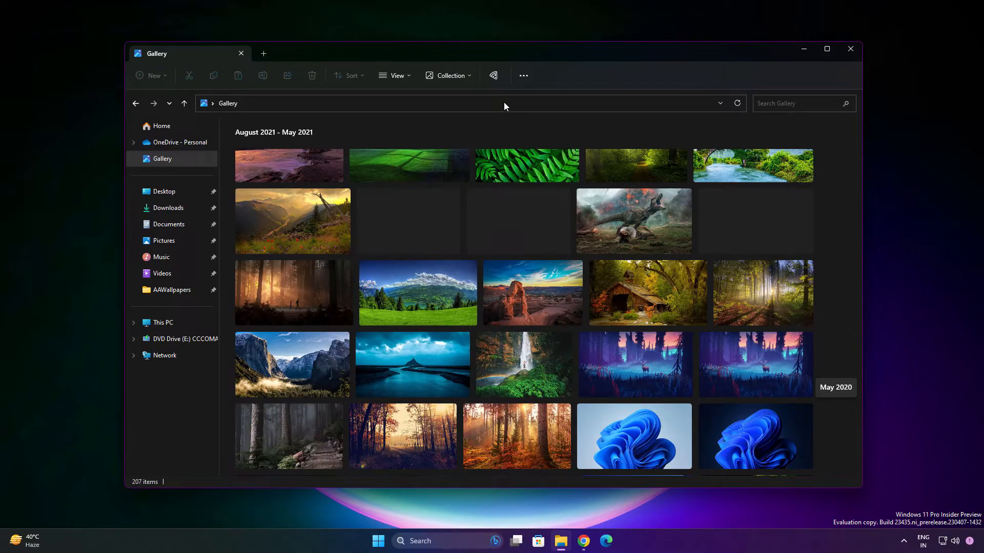
{"action": "left_click", "coordinate": [494, 75]}
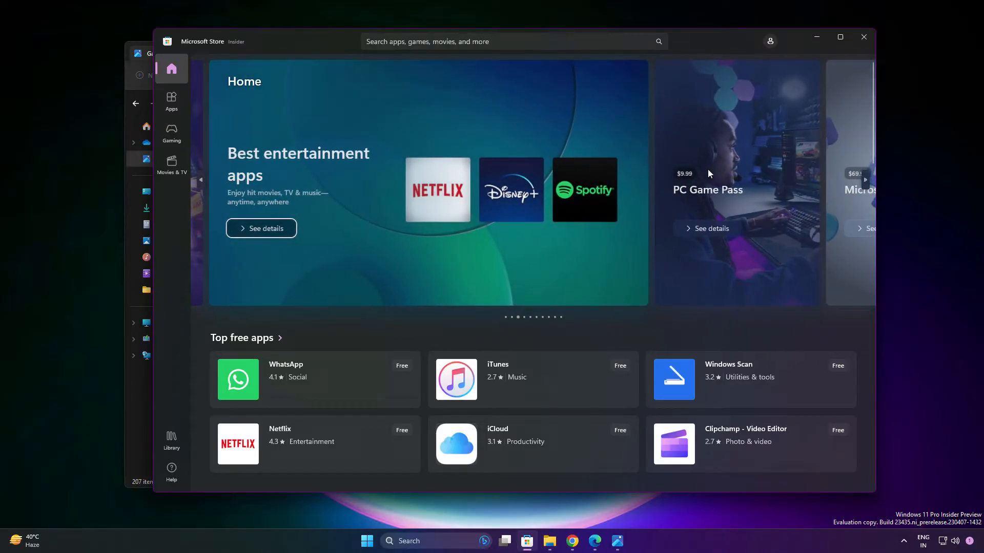
{"action": "left_click", "coordinate": [817, 39]}
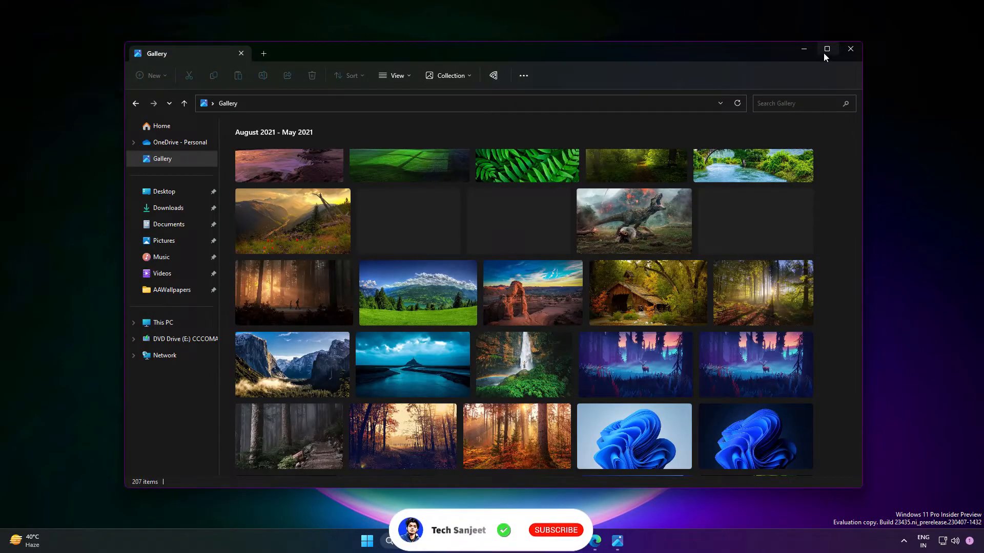
{"action": "mouse_move", "coordinate": [826, 49]}
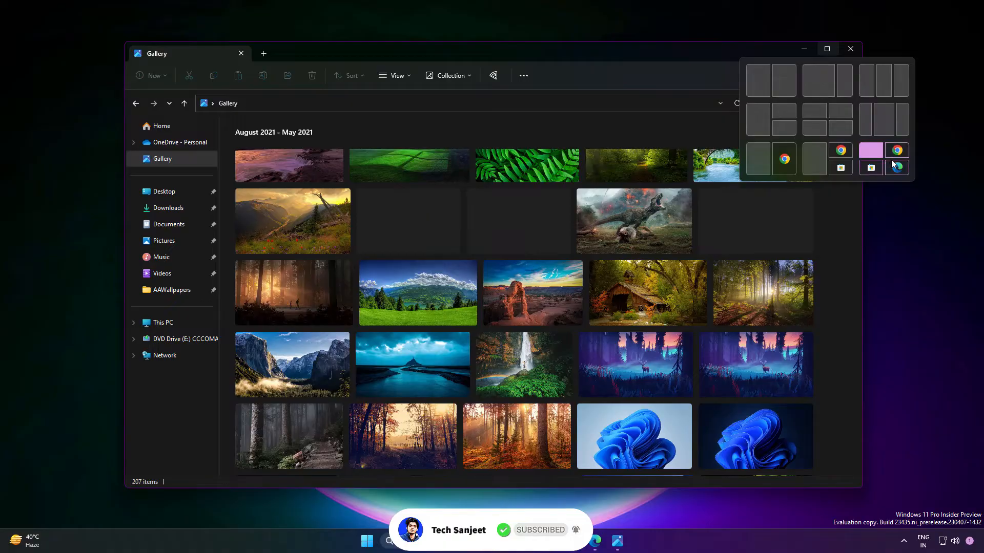
Snap the Gallery and three other windows into the suggested four-quadrant layout.
{"action": "left_click", "coordinate": [872, 169]}
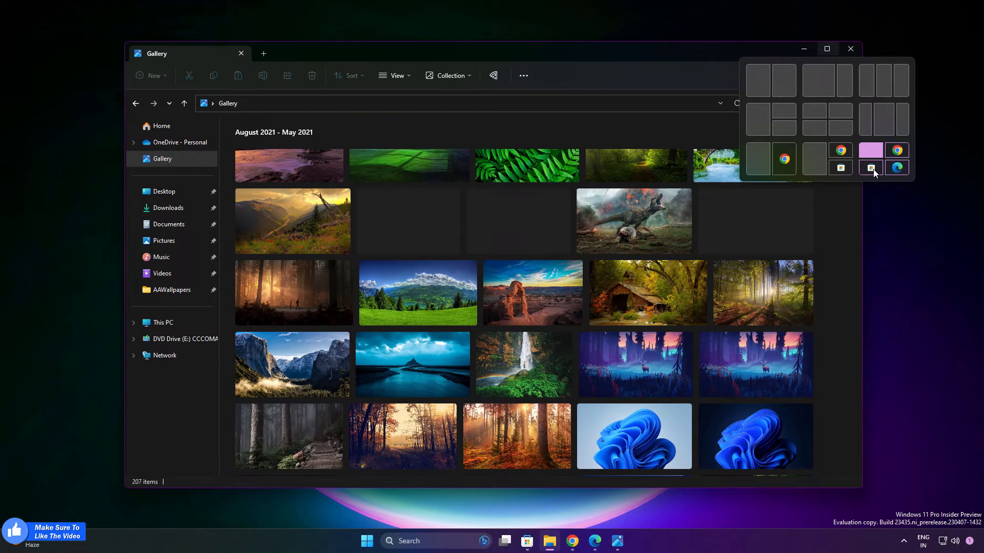
{"action": "left_click", "coordinate": [872, 168]}
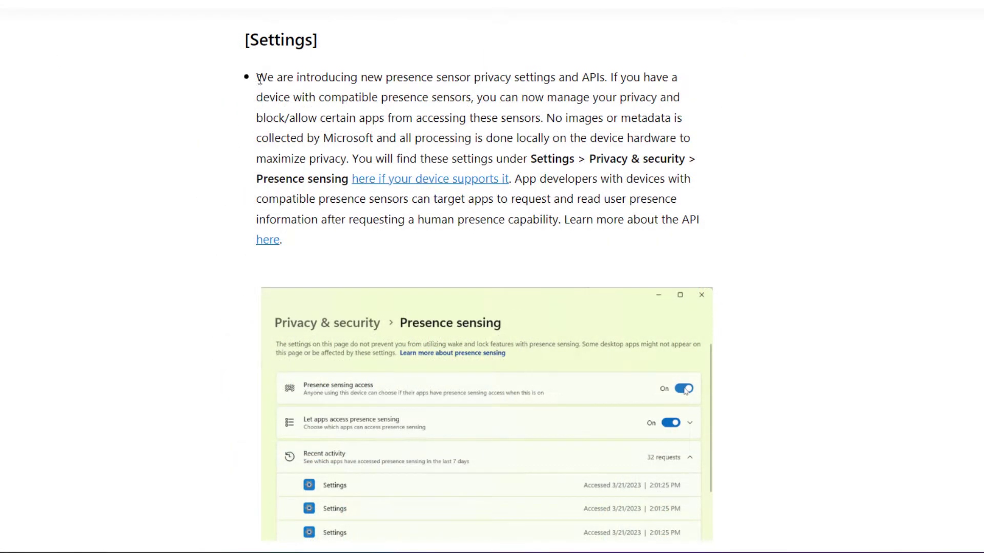
Highlight the presence sensor privacy note line by line, through blocking apps from sensors.
{"action": "left_click_drag", "start_coordinate": [256, 78], "coordinate": [677, 76]}
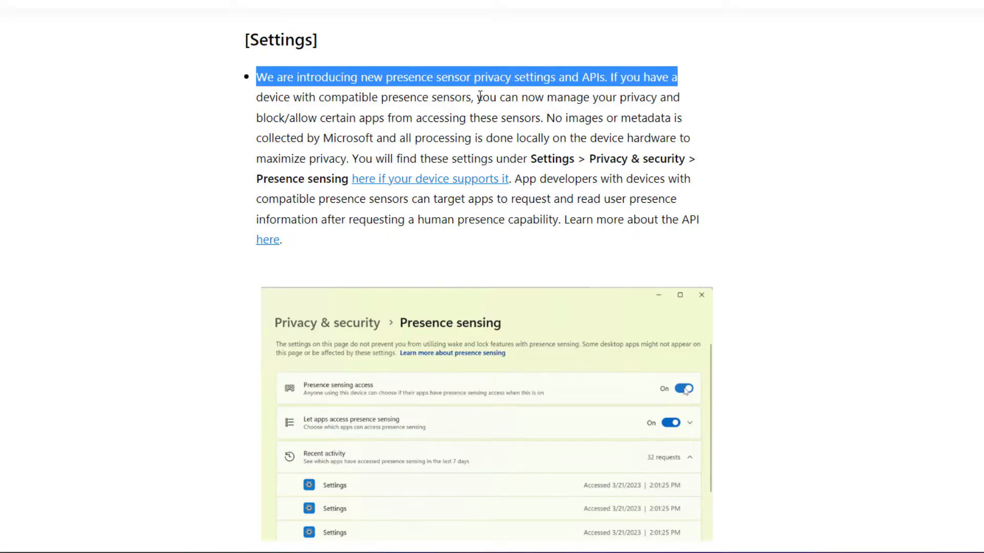
{"action": "left_click_drag", "start_coordinate": [477, 98], "coordinate": [679, 97]}
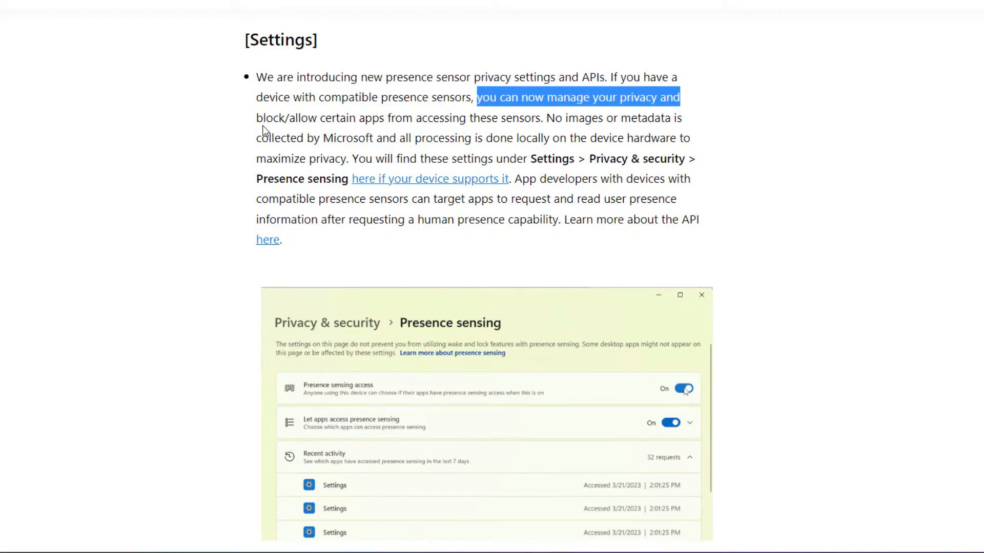
{"action": "left_click_drag", "start_coordinate": [256, 117], "coordinate": [686, 116]}
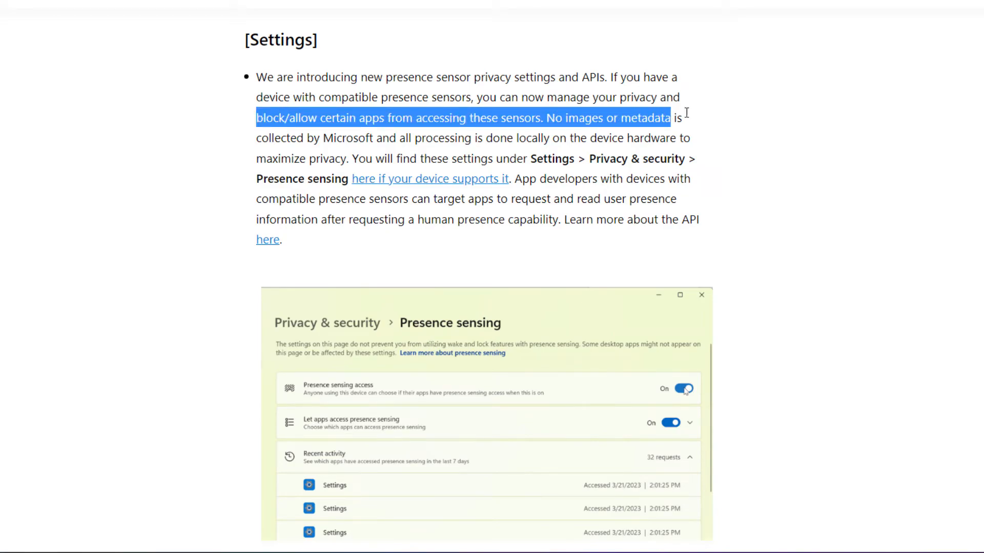
{"action": "left_click_drag", "start_coordinate": [261, 137], "coordinate": [586, 158]}
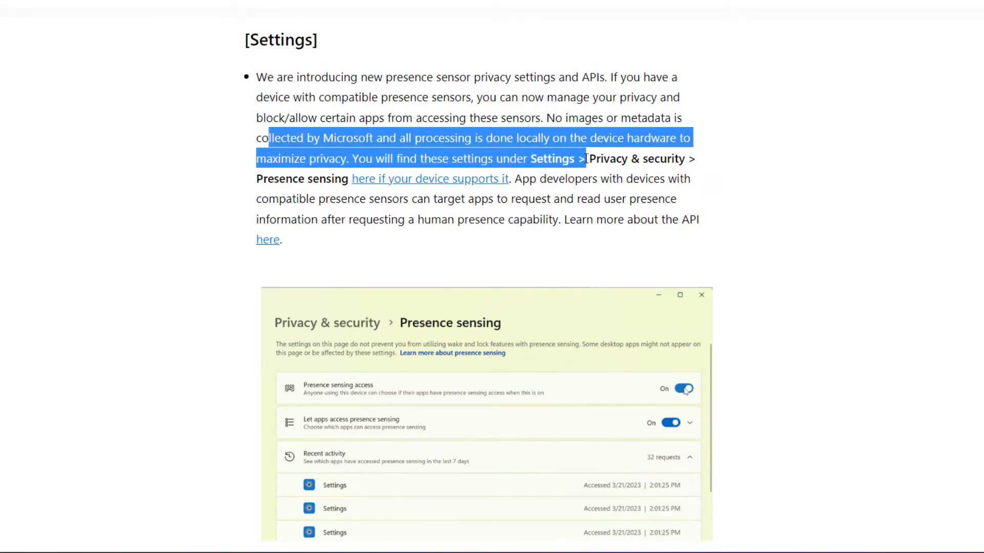
Highlight the explorer.exe taskbar crash fix, then autoscroll on toward Known issues.
{"action": "left_click", "coordinate": [593, 254]}
{"action": "scroll", "coordinate": [534, 253], "scroll_direction": "down", "scroll_amount": 1}
{"action": "scroll", "coordinate": [535, 253], "scroll_direction": "down", "scroll_amount": 2}
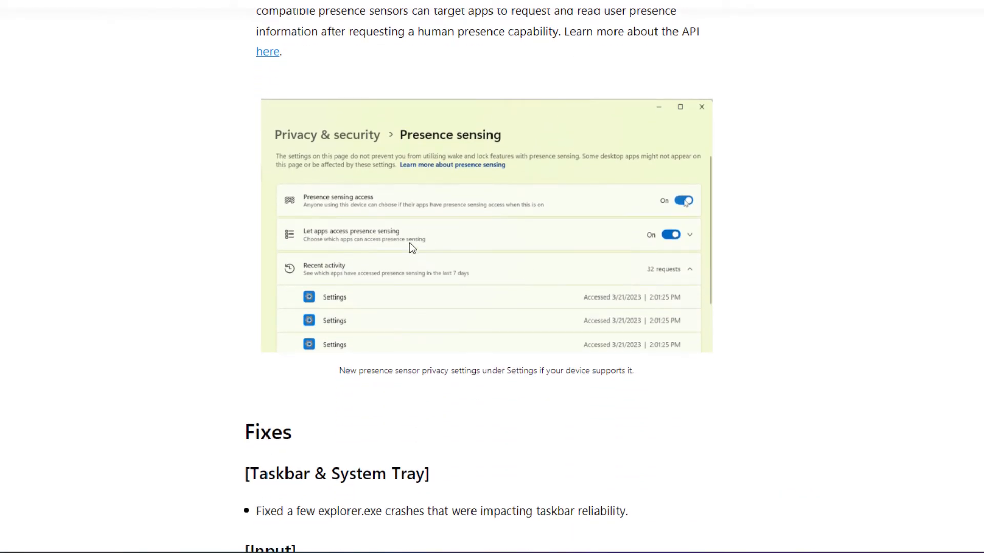
{"action": "scroll", "coordinate": [410, 243], "scroll_direction": "up", "scroll_amount": 3}
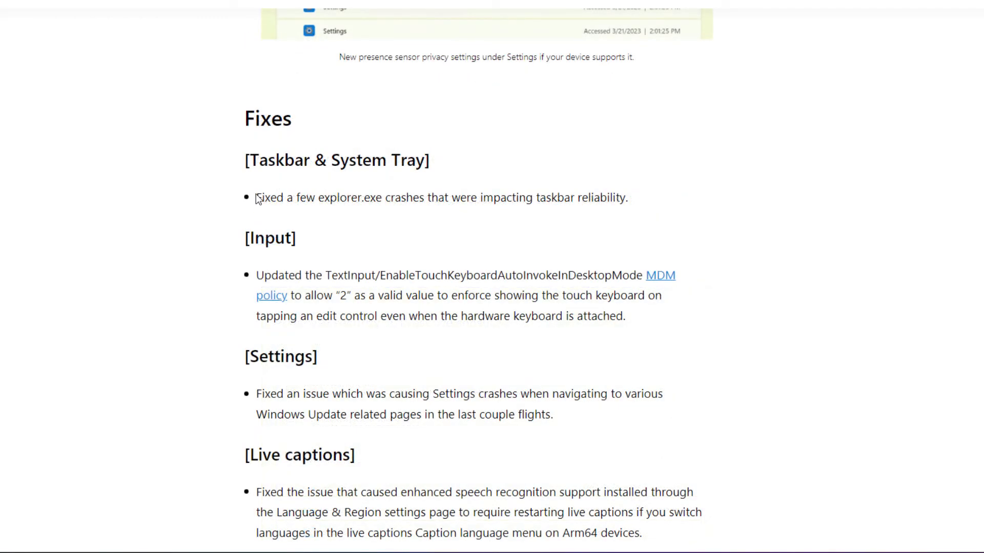
{"action": "left_click_drag", "start_coordinate": [256, 197], "coordinate": [581, 183]}
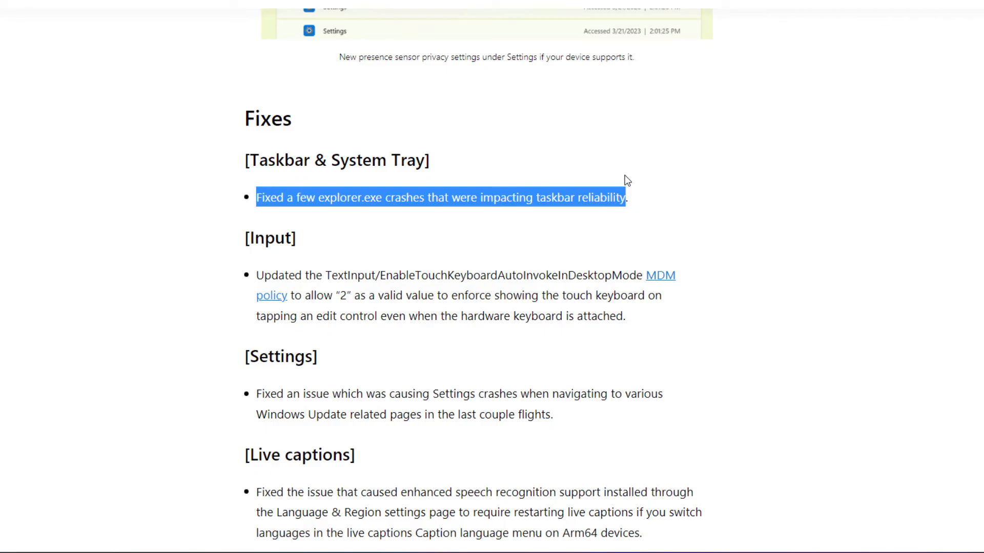
{"action": "left_click", "coordinate": [911, 250]}
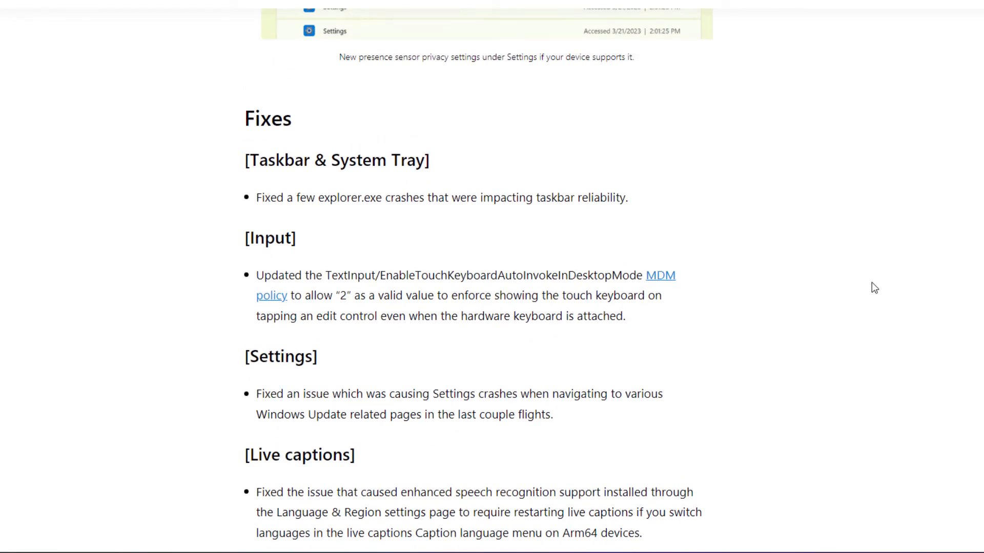
{"action": "middle_click", "coordinate": [869, 329]}
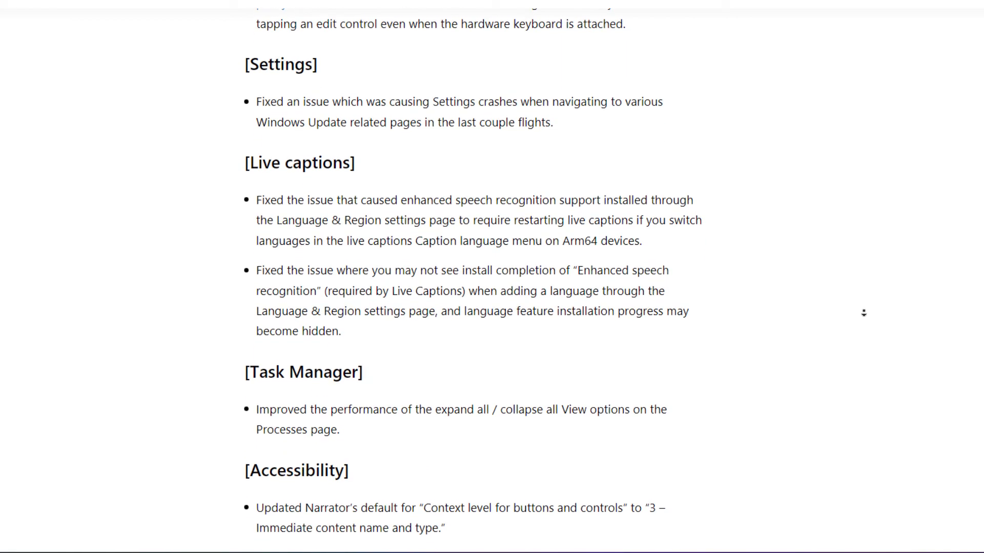